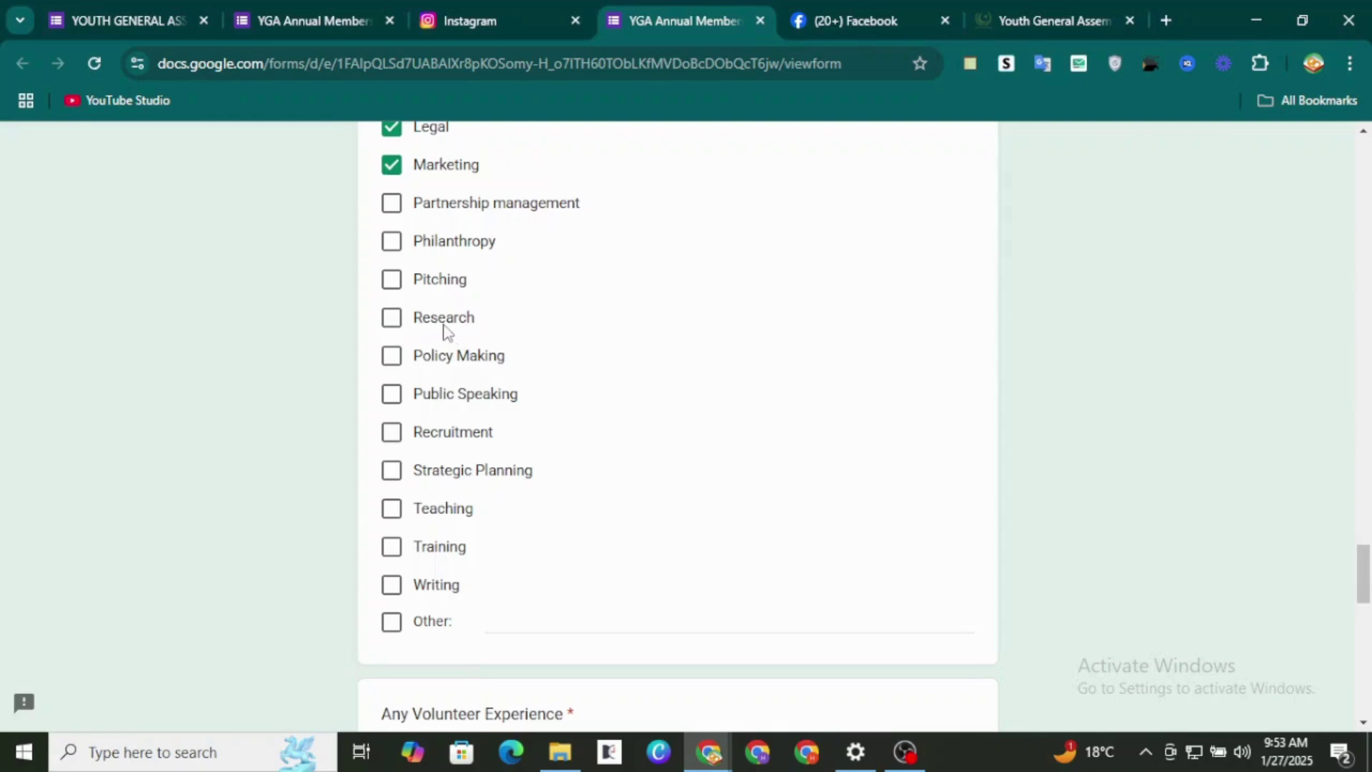
- Select Research, Policy Making, Public Speaking, Strategic Planning, Teaching and Training in the checkbox list, alongside Legal and Marketing
{"action": "left_click", "coordinate": [444, 325]}
{"action": "left_click", "coordinate": [465, 362]}
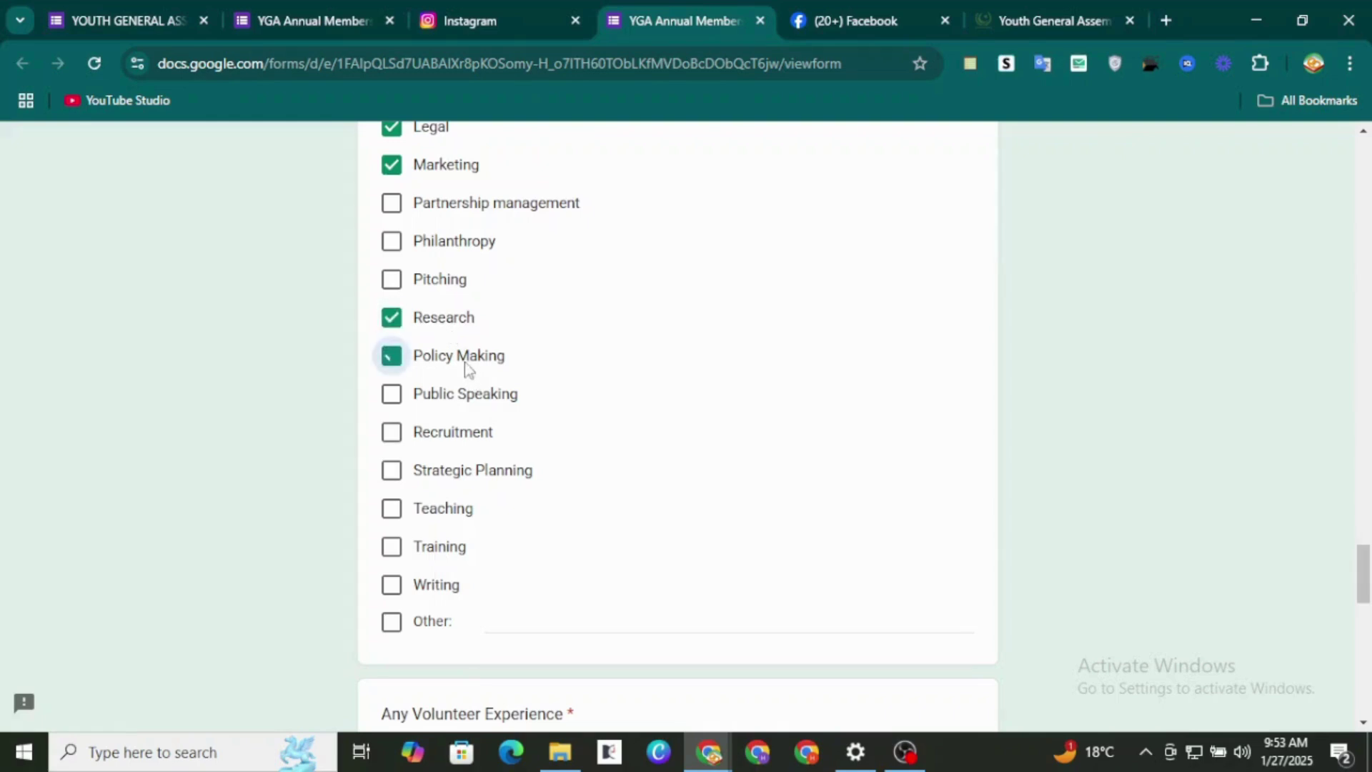
{"action": "left_click", "coordinate": [480, 395]}
{"action": "double_click", "coordinate": [473, 470]}
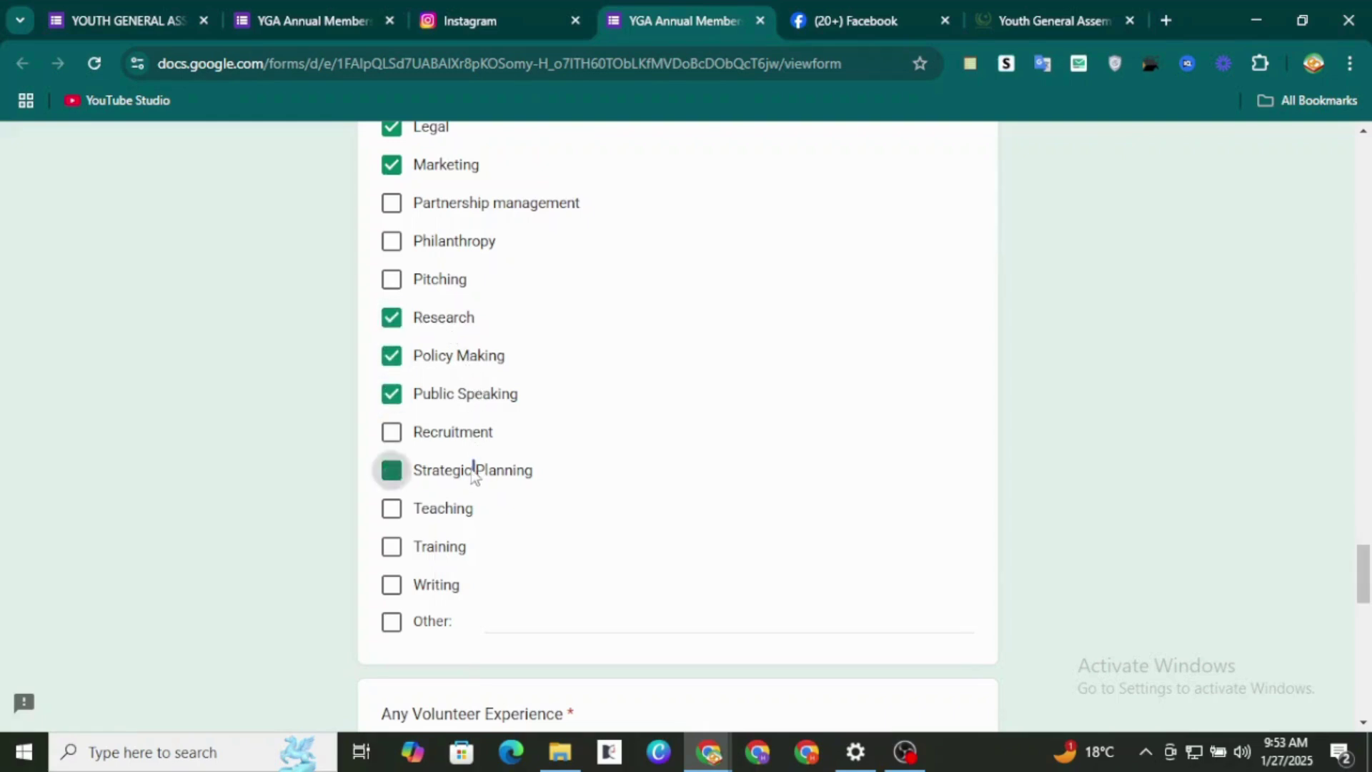
{"action": "left_click", "coordinate": [391, 476]}
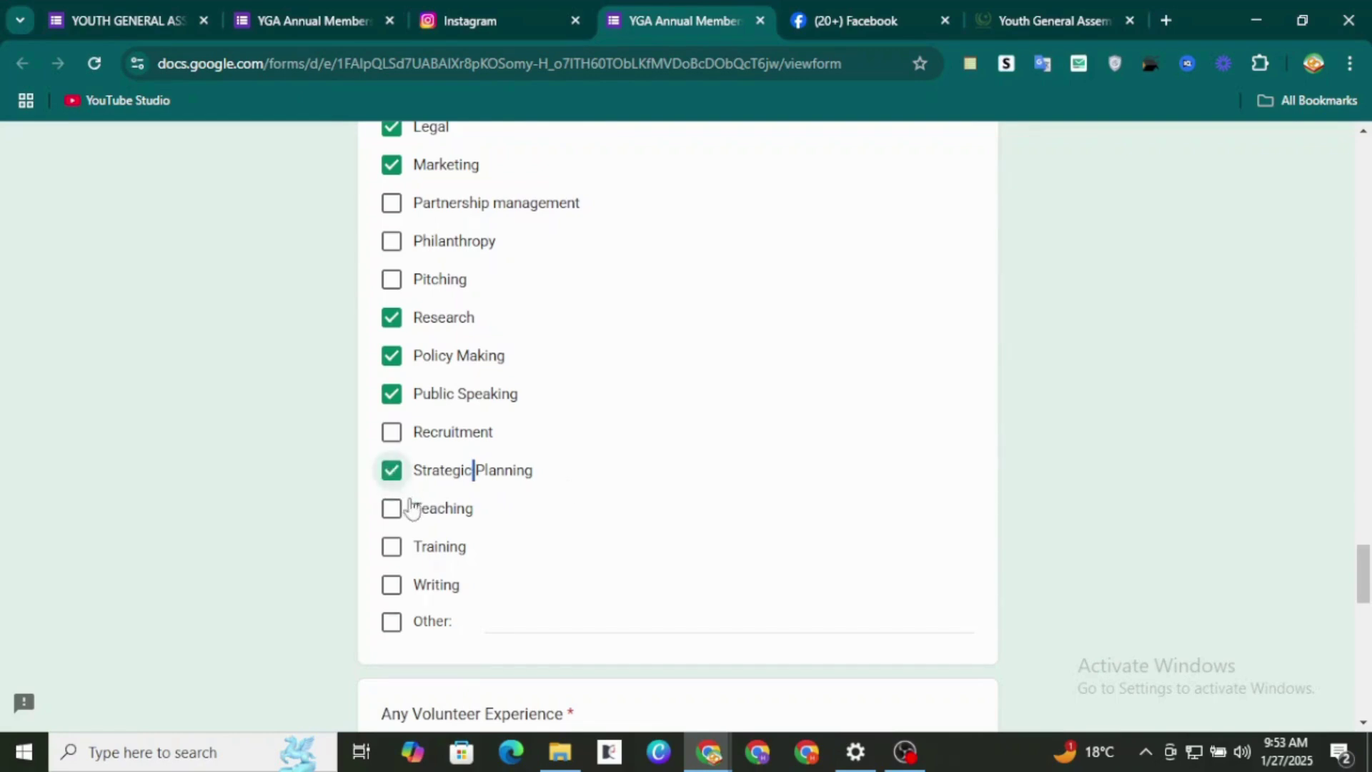
{"action": "left_click", "coordinate": [393, 509]}
{"action": "left_click", "coordinate": [425, 550]}
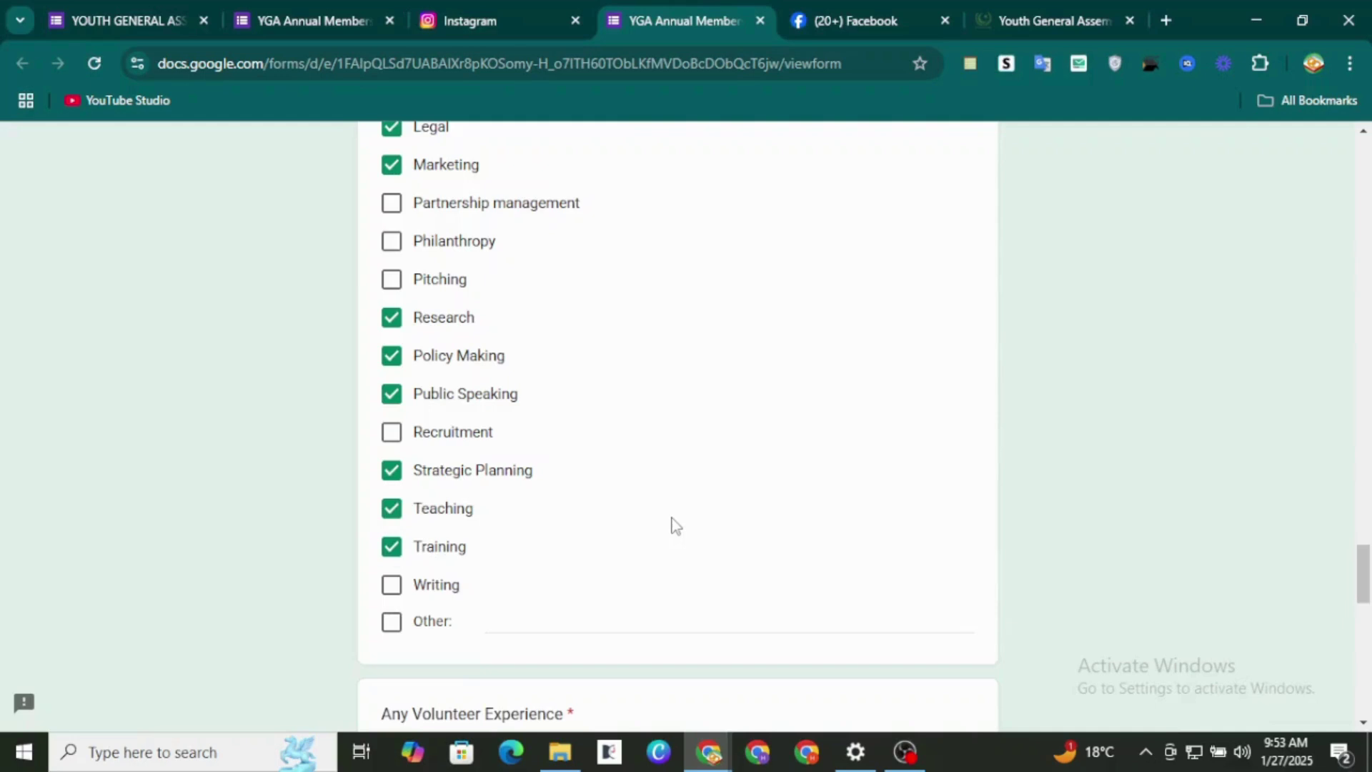
- Review the selected skills and examine the required Any Volunteer Experience question without answering it
{"action": "scroll", "coordinate": [674, 524], "scroll_direction": "up", "scroll_amount": 3}
{"action": "scroll", "coordinate": [674, 525], "scroll_direction": "up", "scroll_amount": 4}
{"action": "scroll", "coordinate": [673, 525], "scroll_direction": "down", "scroll_amount": 4}
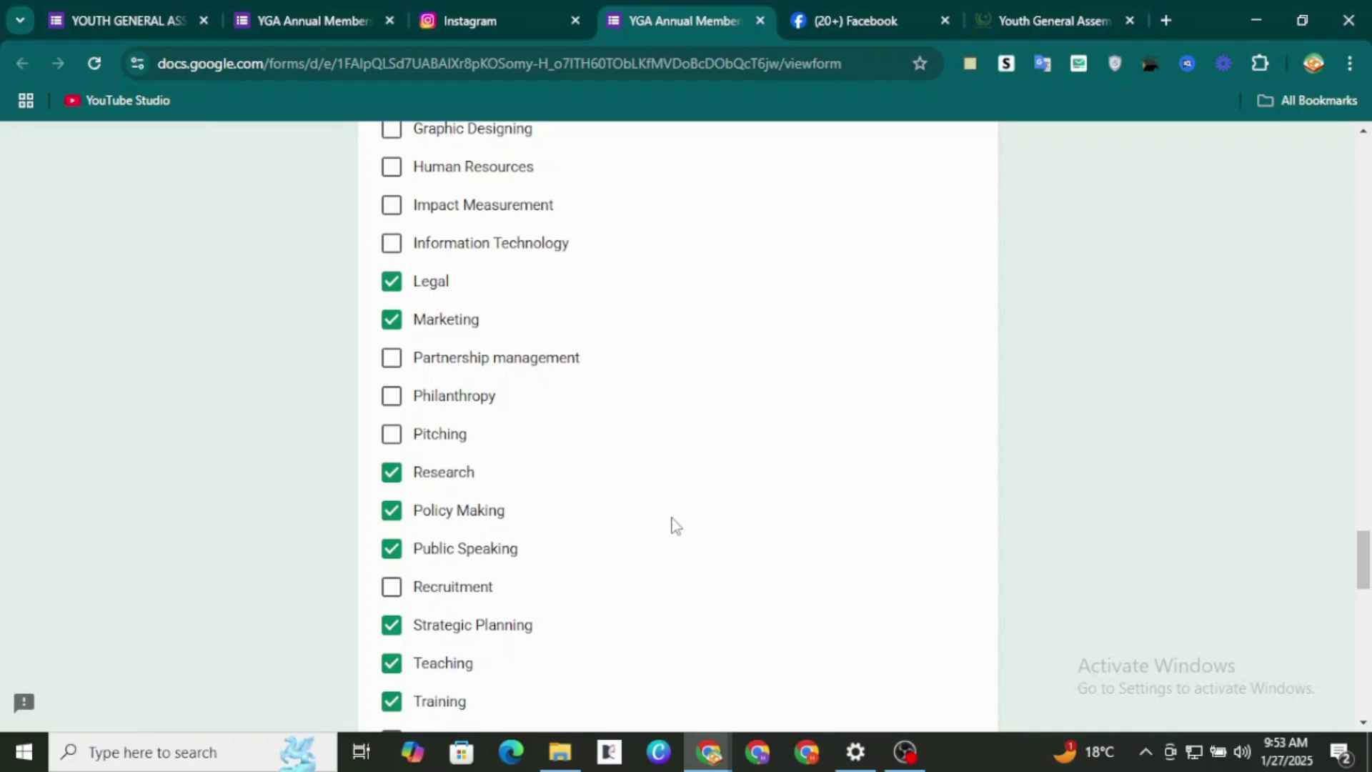
{"action": "scroll", "coordinate": [673, 523], "scroll_direction": "down", "scroll_amount": 2}
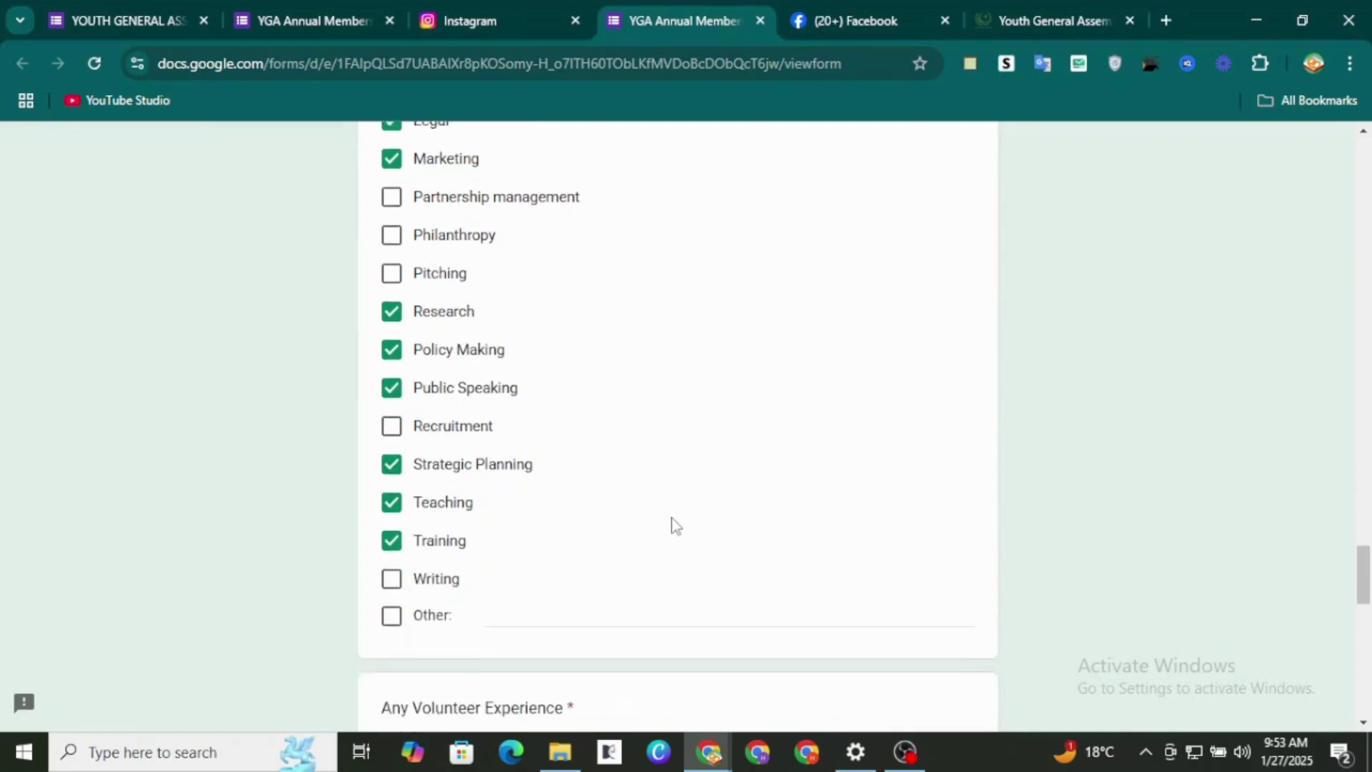
{"action": "scroll", "coordinate": [672, 520], "scroll_direction": "down", "scroll_amount": 3}
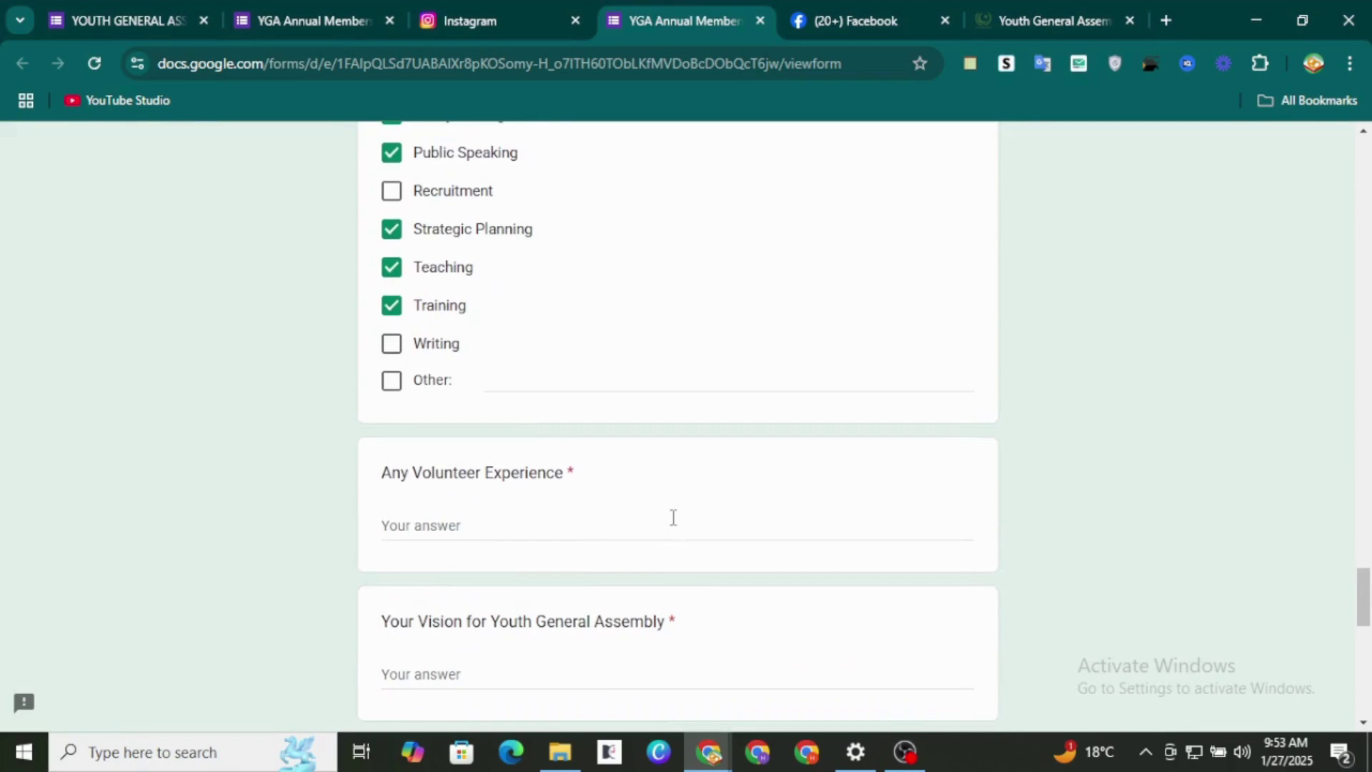
{"action": "scroll", "coordinate": [673, 517], "scroll_direction": "down", "scroll_amount": 3}
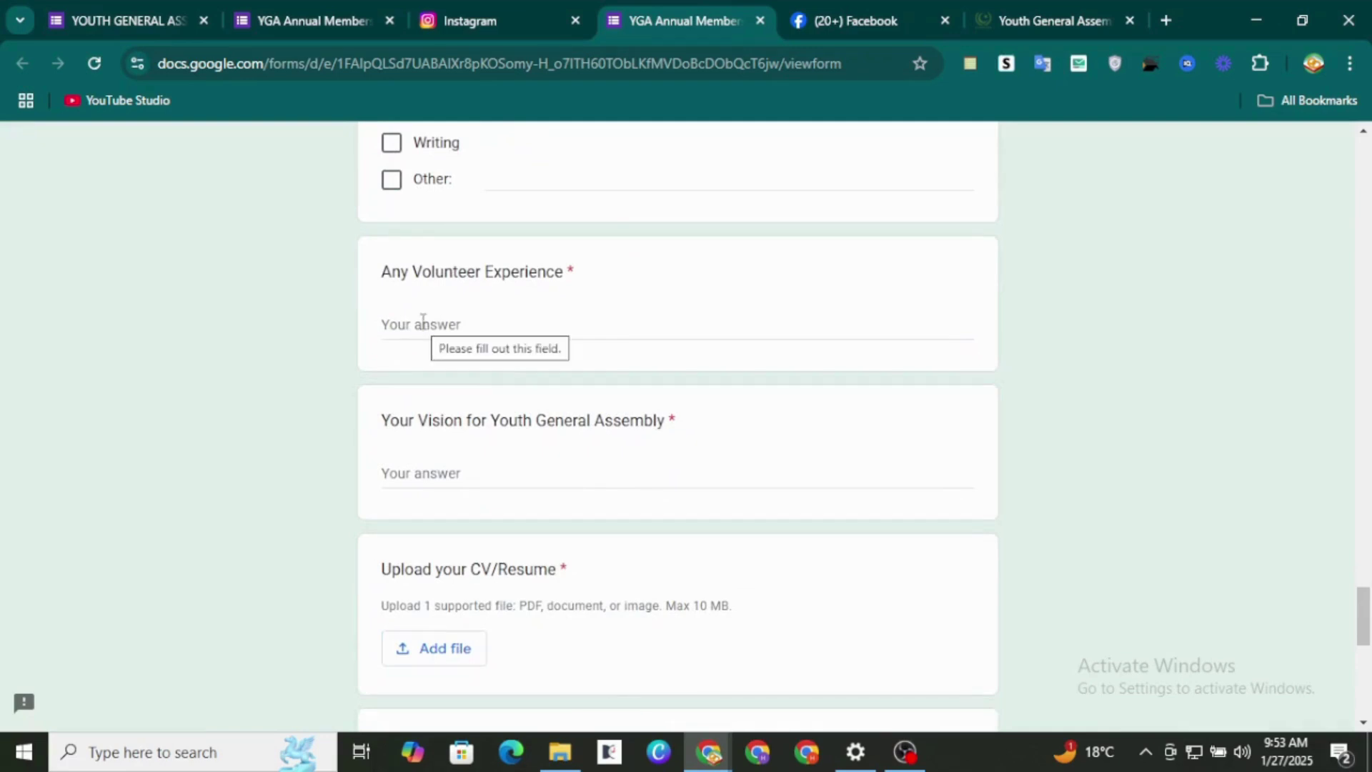
{"action": "left_click", "coordinate": [510, 331]}
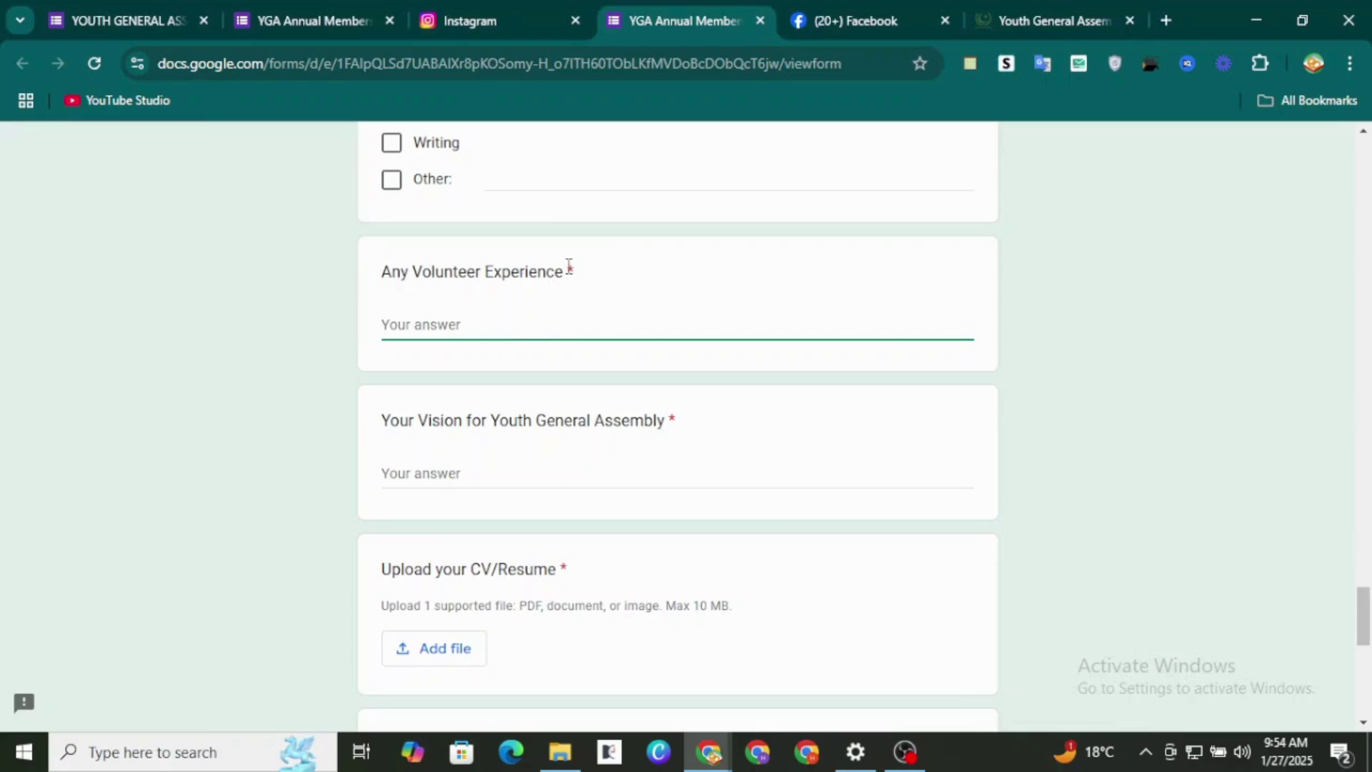
{"action": "double_click", "coordinate": [570, 271]}
{"action": "left_click", "coordinate": [578, 275]}
{"action": "left_click", "coordinate": [527, 329]}
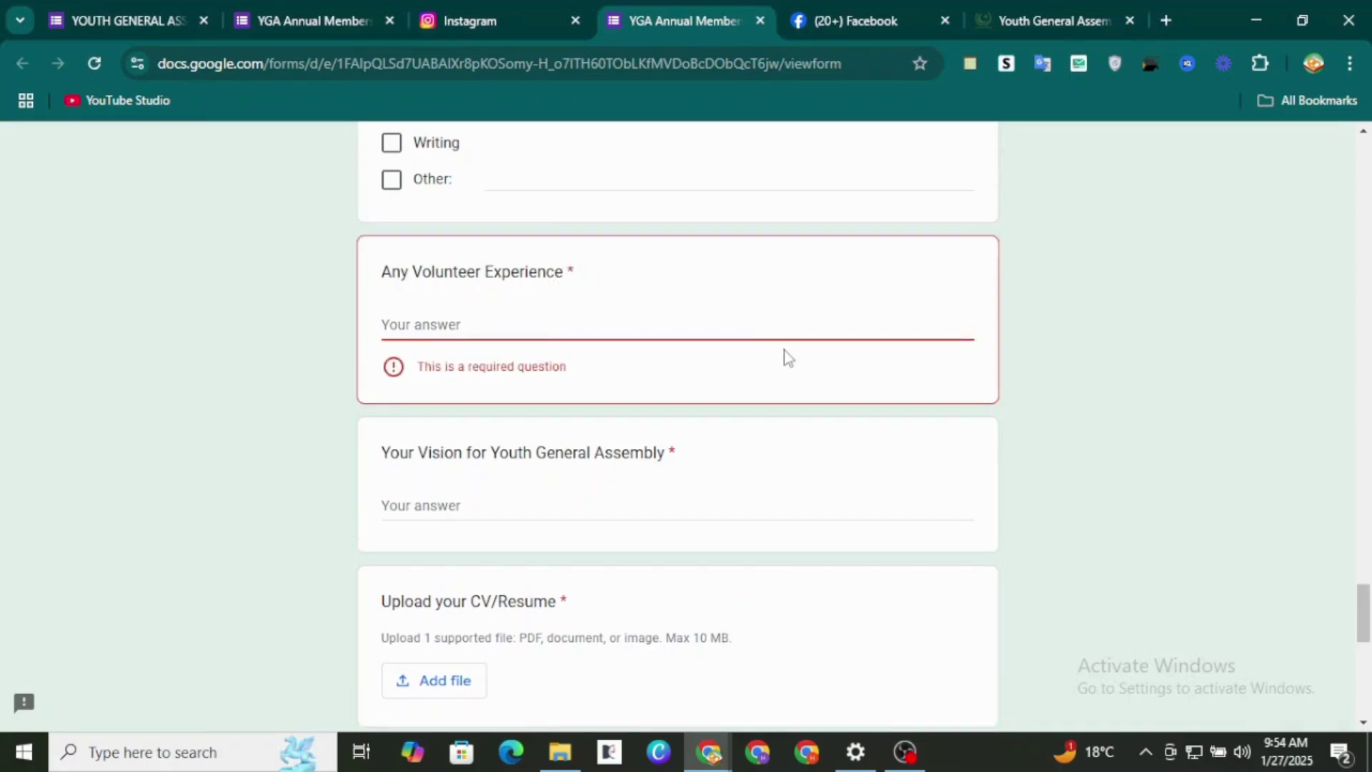
- Examine the remaining questions on the vision for Youth General Assembly, CV/Resume and Formal Picture uploads with their size limit, and references
{"action": "scroll", "coordinate": [784, 350], "scroll_direction": "down", "scroll_amount": 2}
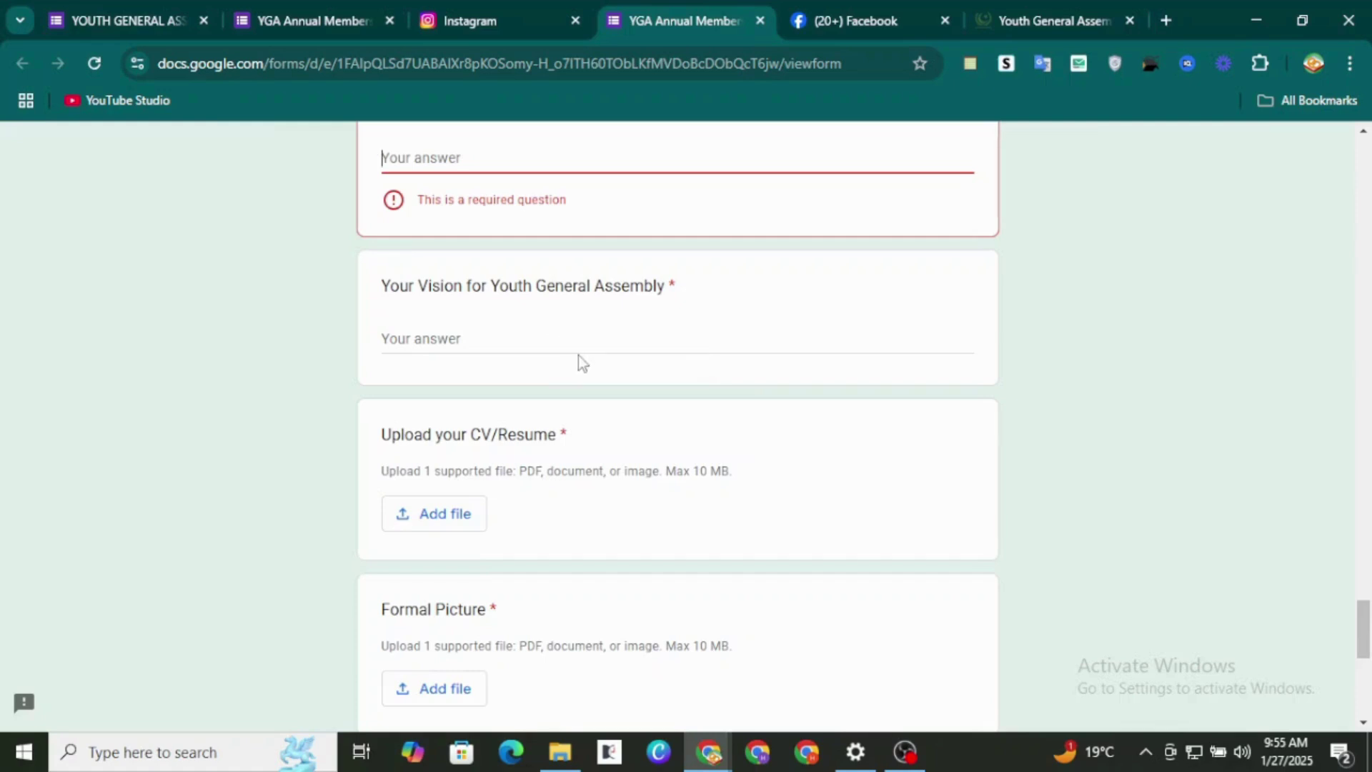
{"action": "scroll", "coordinate": [615, 423], "scroll_direction": "up", "scroll_amount": 3}
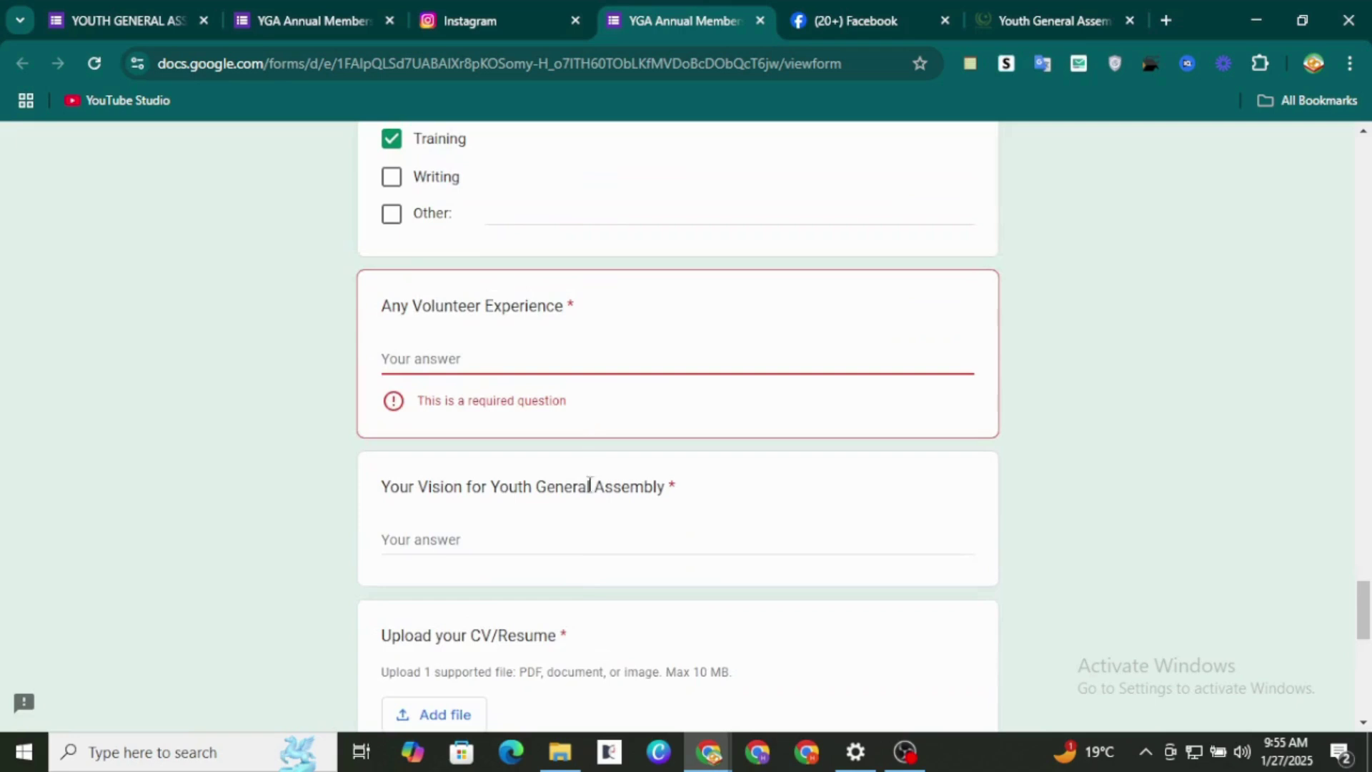
{"action": "scroll", "coordinate": [590, 350], "scroll_direction": "down", "scroll_amount": 2}
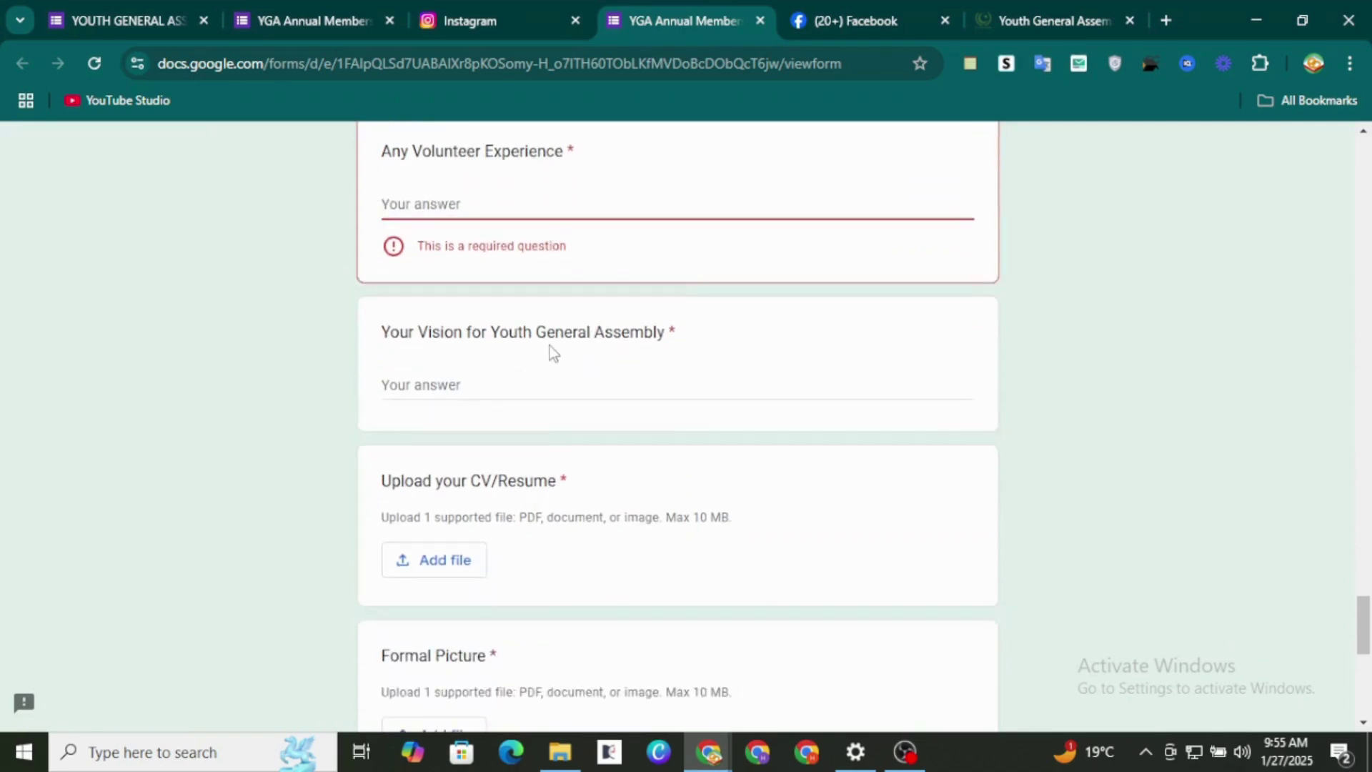
{"action": "scroll", "coordinate": [550, 345], "scroll_direction": "down", "scroll_amount": 7}
{"action": "scroll", "coordinate": [550, 345], "scroll_direction": "up", "scroll_amount": 4}
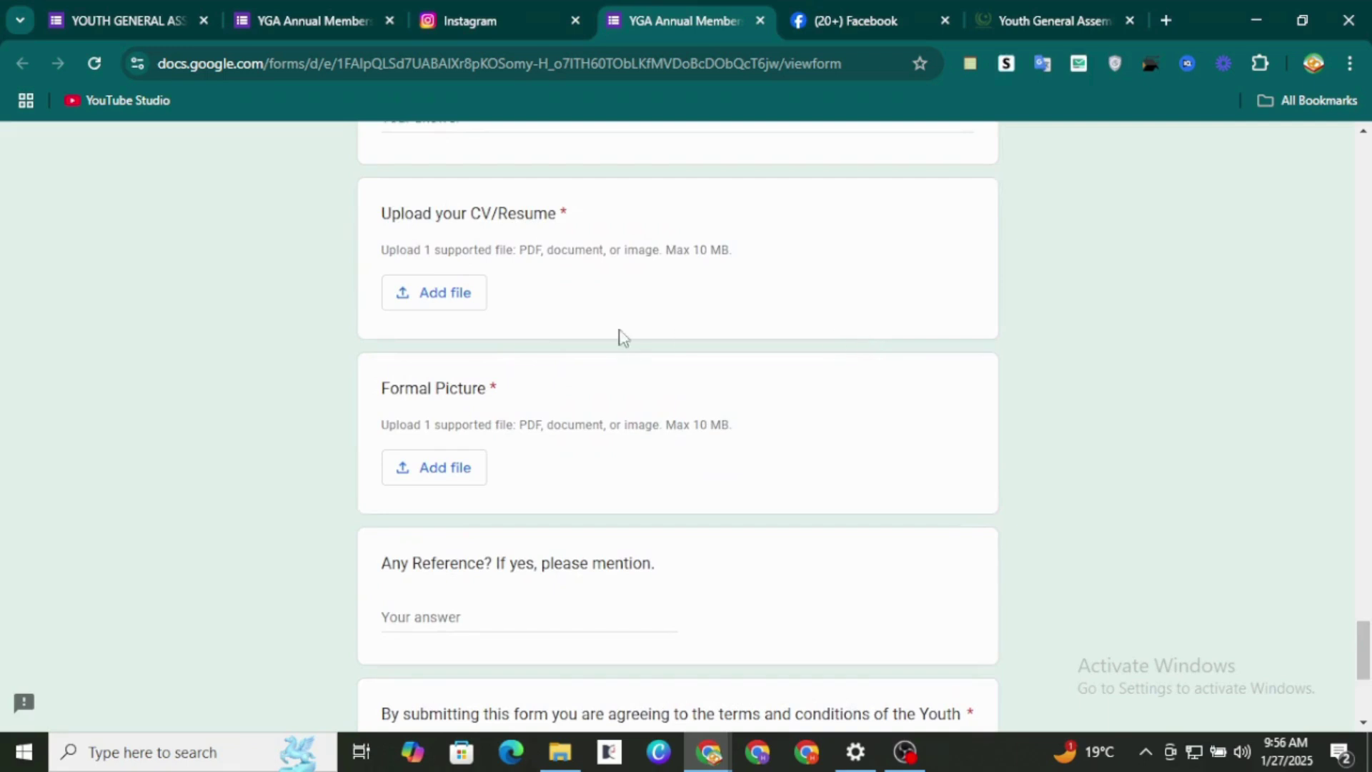
{"action": "scroll", "coordinate": [461, 497], "scroll_direction": "down", "scroll_amount": 1}
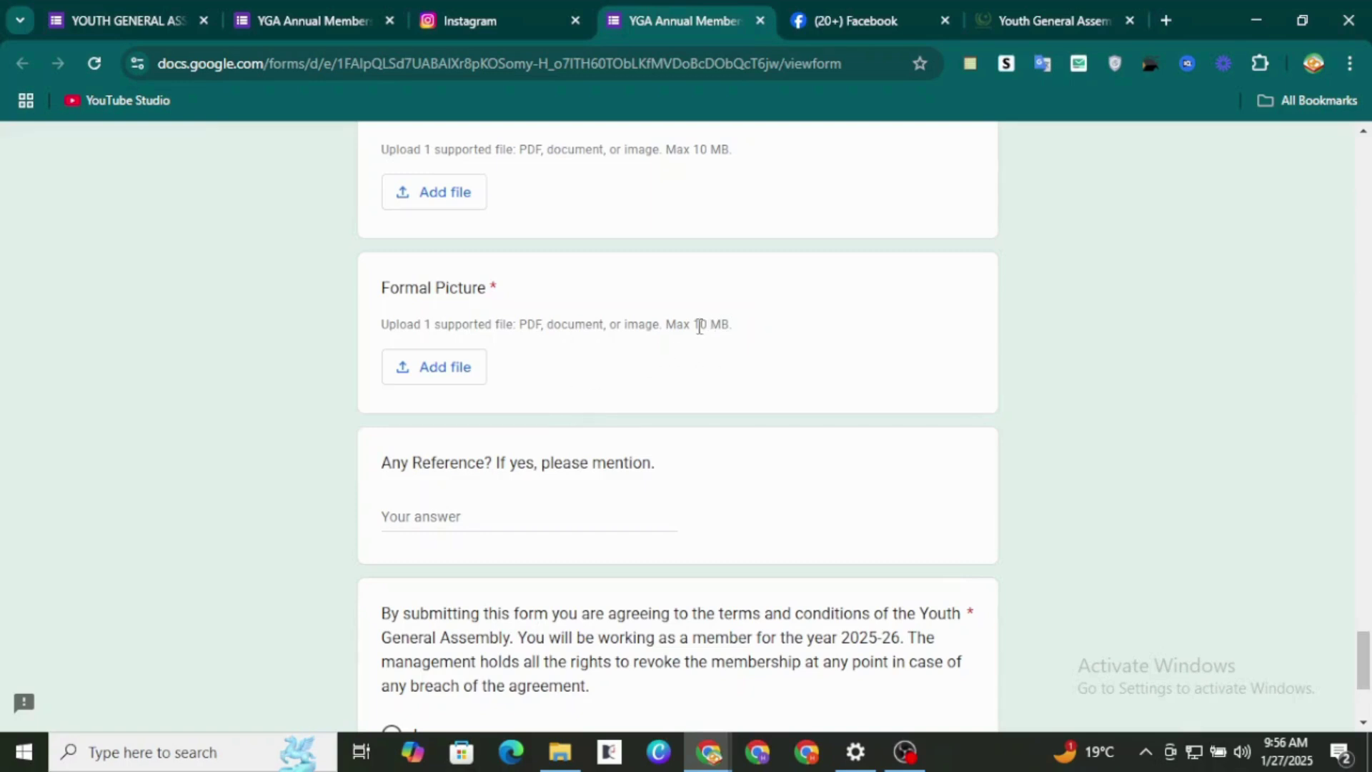
{"action": "left_click_drag", "start_coordinate": [667, 324], "coordinate": [733, 325]}
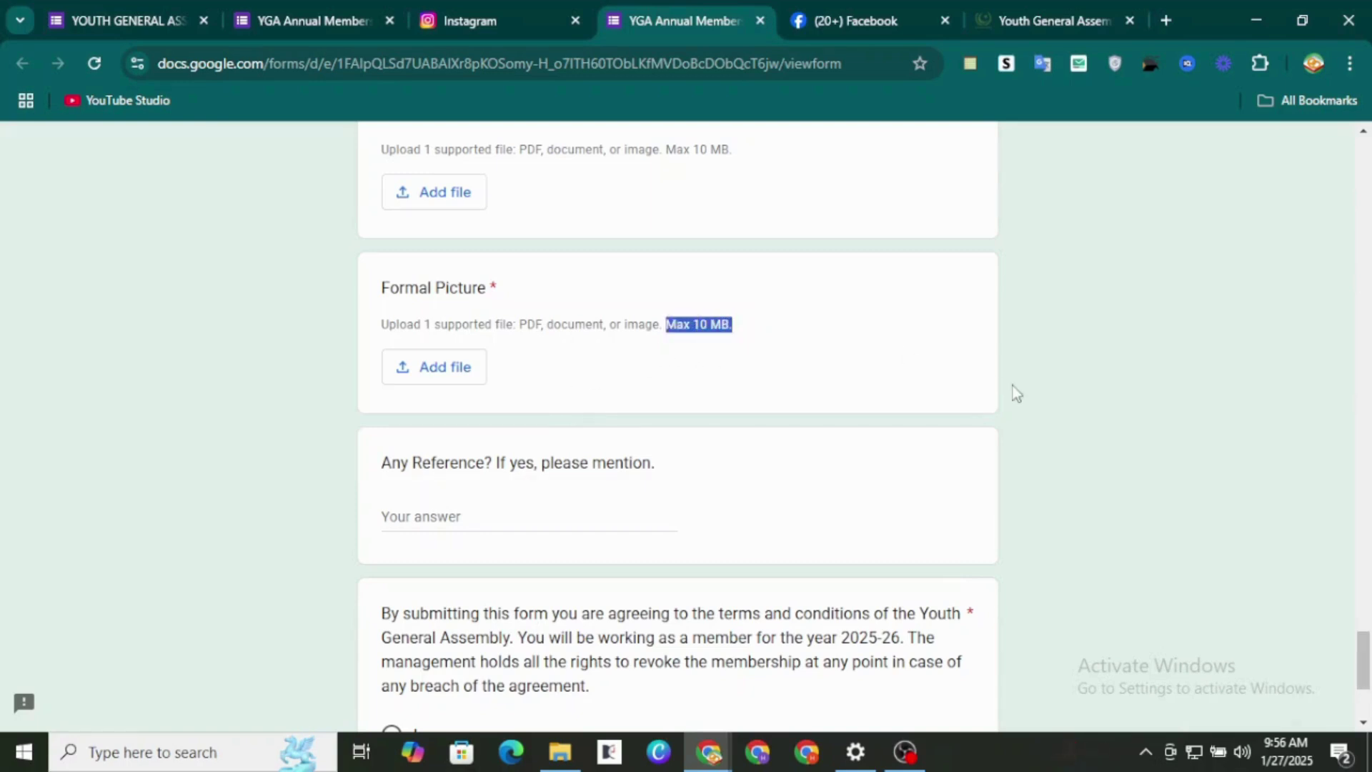
{"action": "left_click", "coordinate": [904, 407]}
{"action": "scroll", "coordinate": [906, 408], "scroll_direction": "down", "scroll_amount": 1}
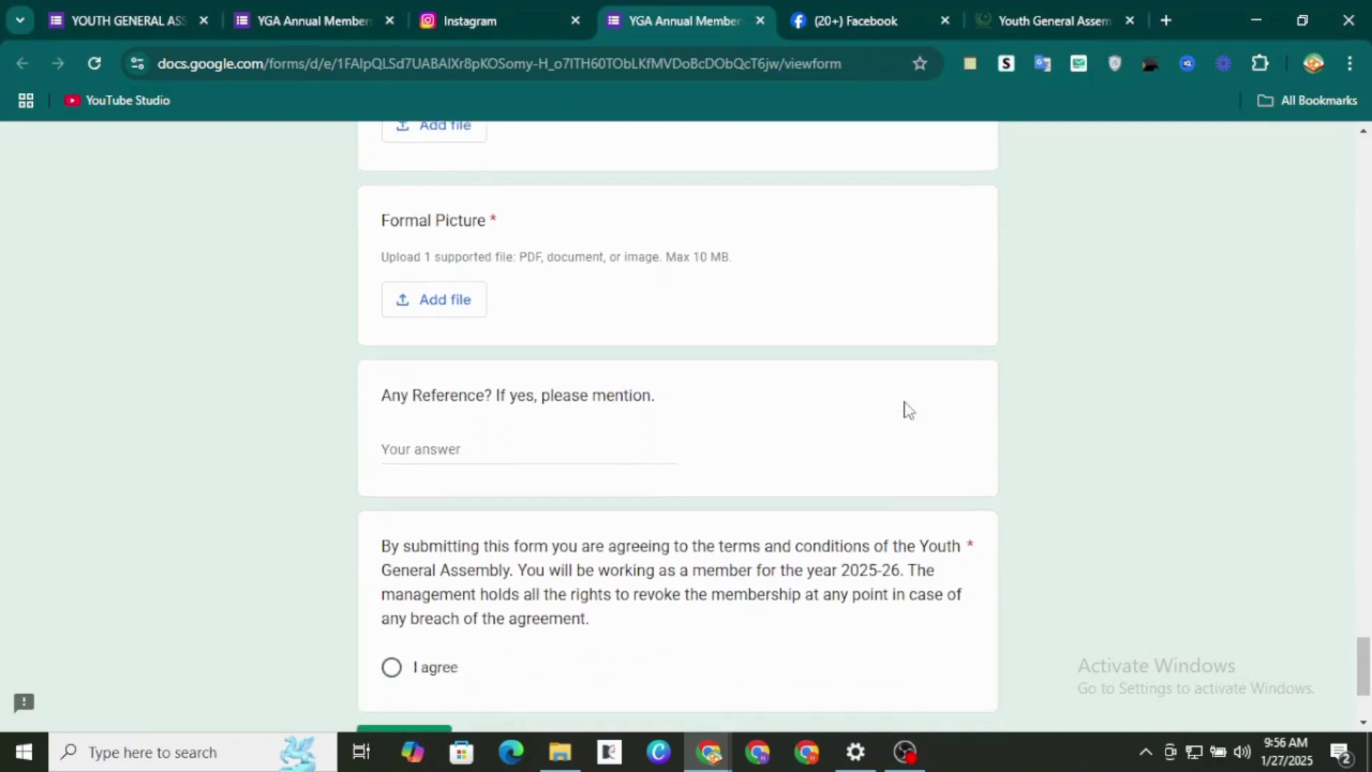
{"action": "scroll", "coordinate": [906, 409], "scroll_direction": "down", "scroll_amount": 2}
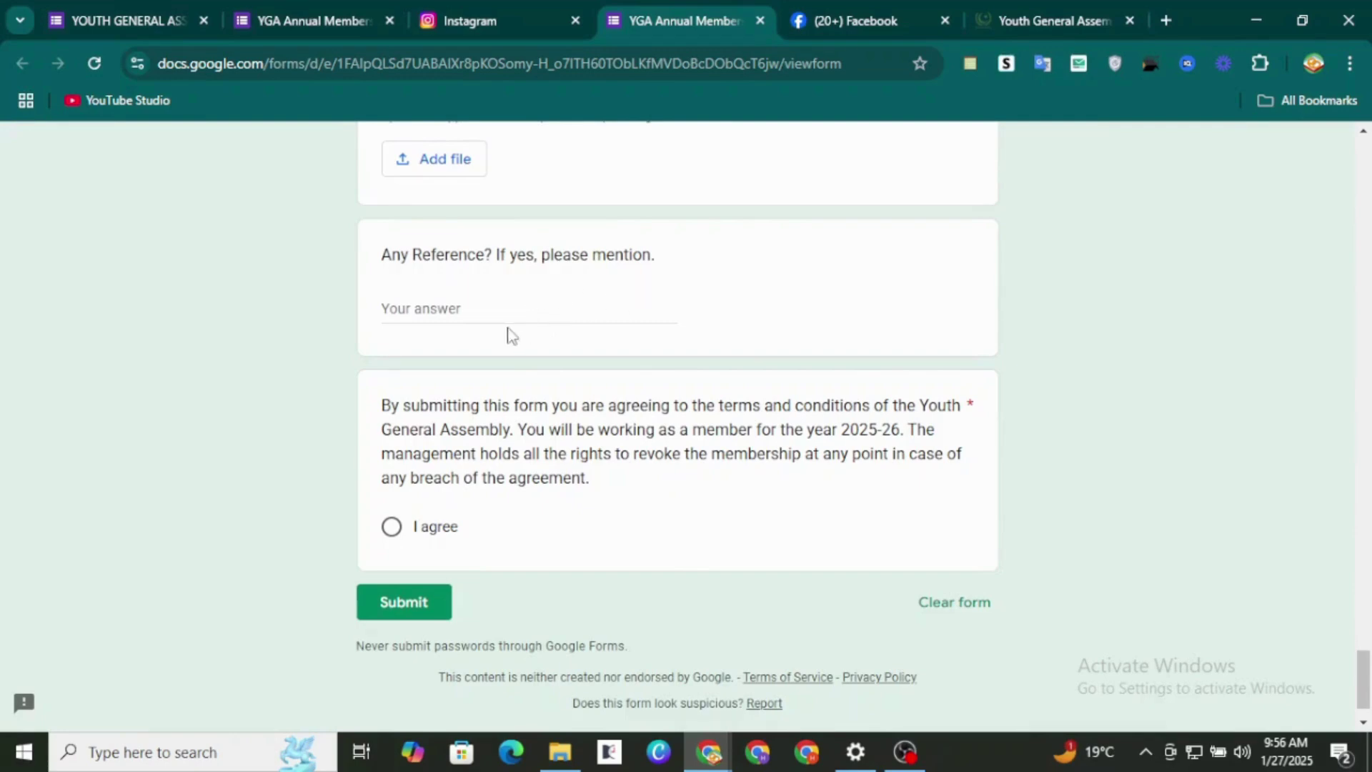
- Leave the optional reference answer blank and agree to the Youth General Assembly's terms and conditions
{"action": "left_click", "coordinate": [551, 312]}
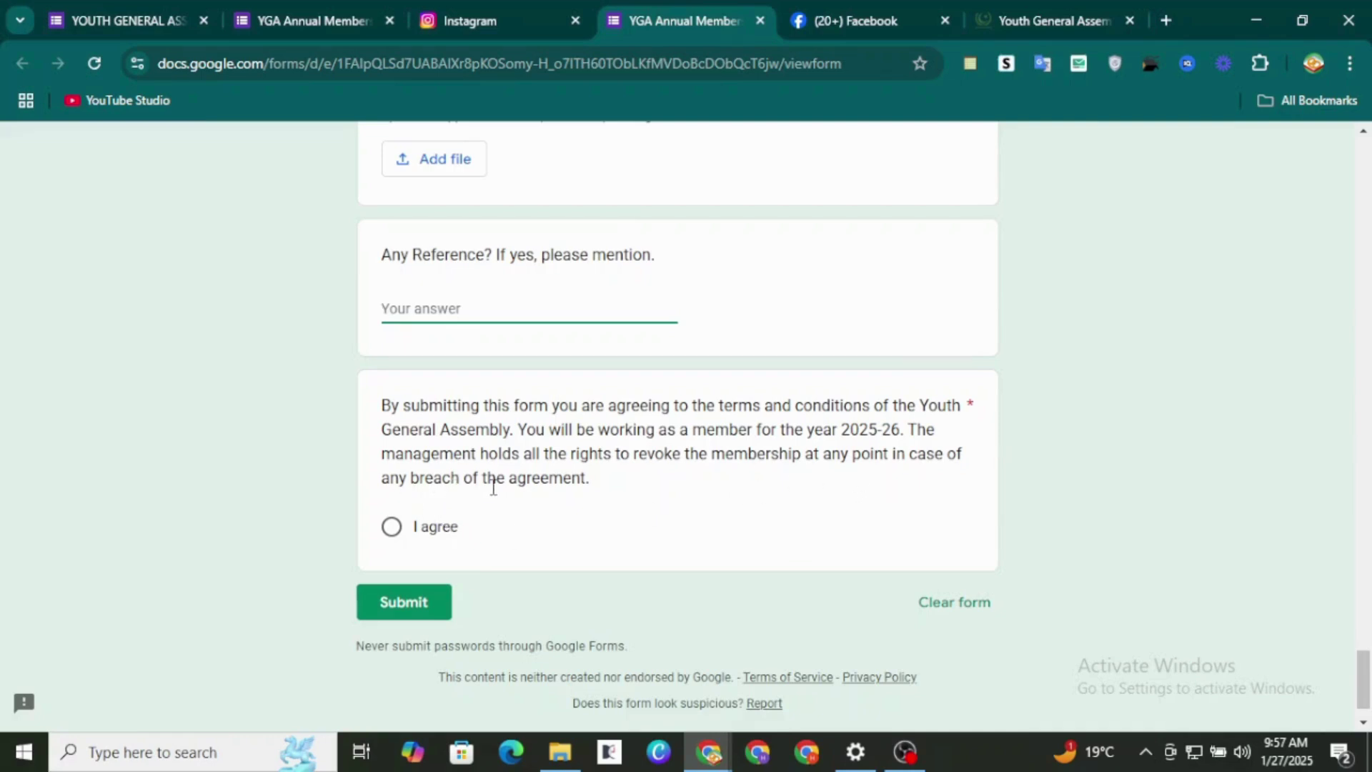
{"action": "left_click", "coordinate": [392, 529]}
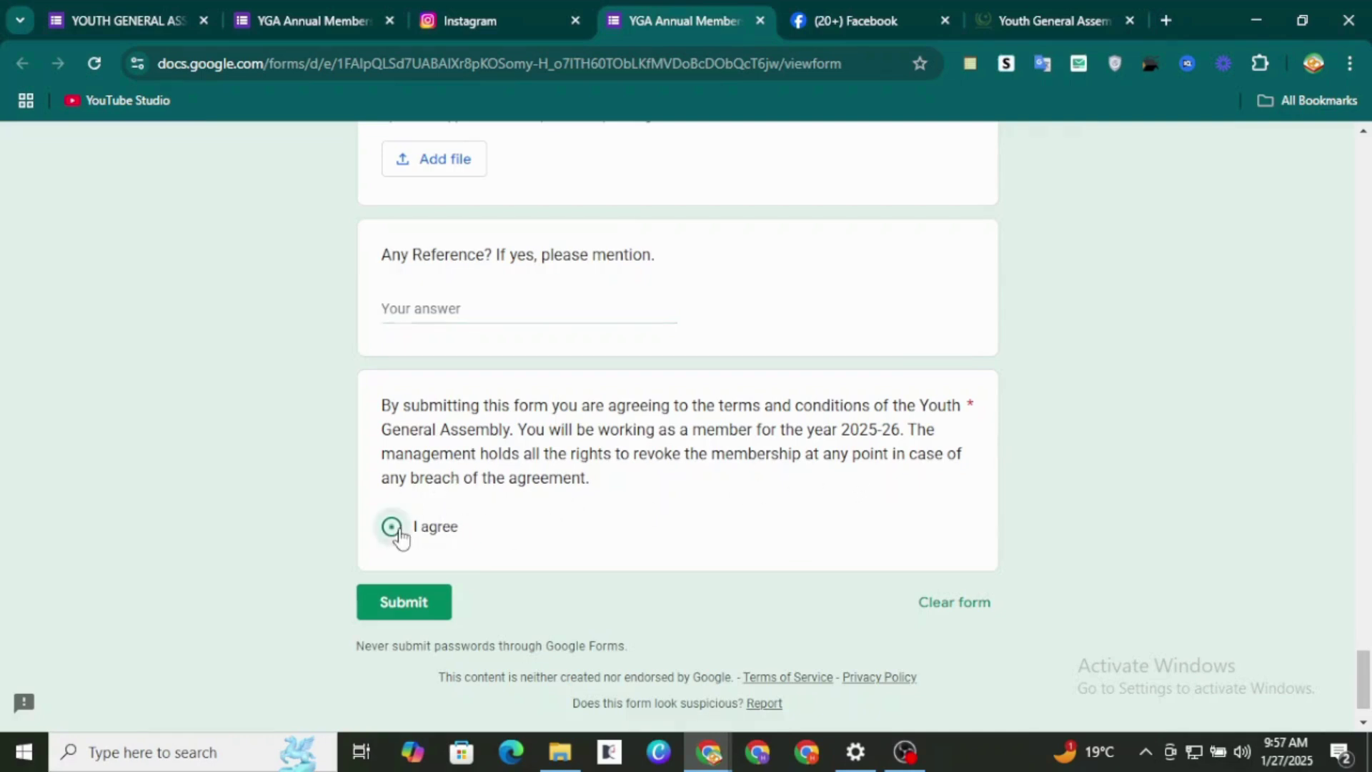
{"action": "scroll", "coordinate": [559, 568], "scroll_direction": "up", "scroll_amount": 1}
{"action": "scroll", "coordinate": [559, 568], "scroll_direction": "up", "scroll_amount": 20}
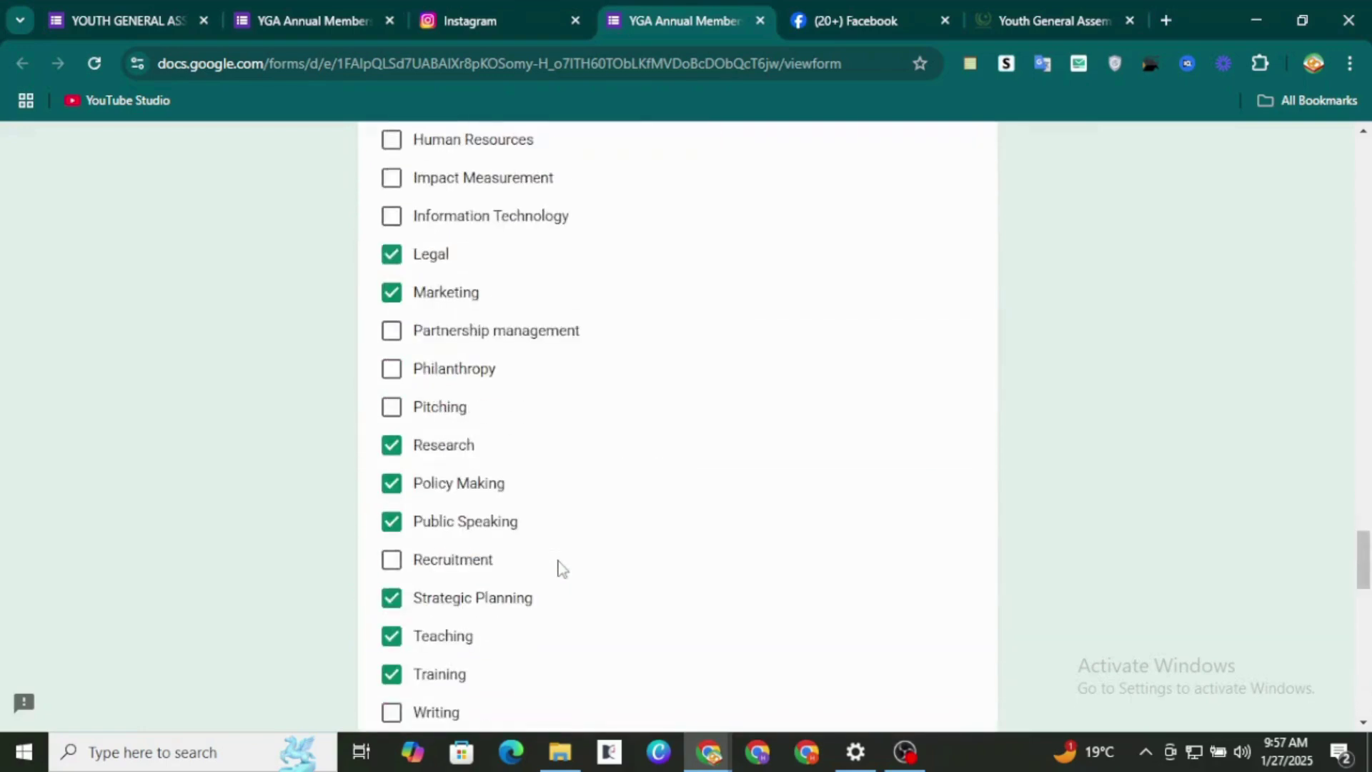
{"action": "scroll", "coordinate": [559, 568], "scroll_direction": "down", "scroll_amount": 20}
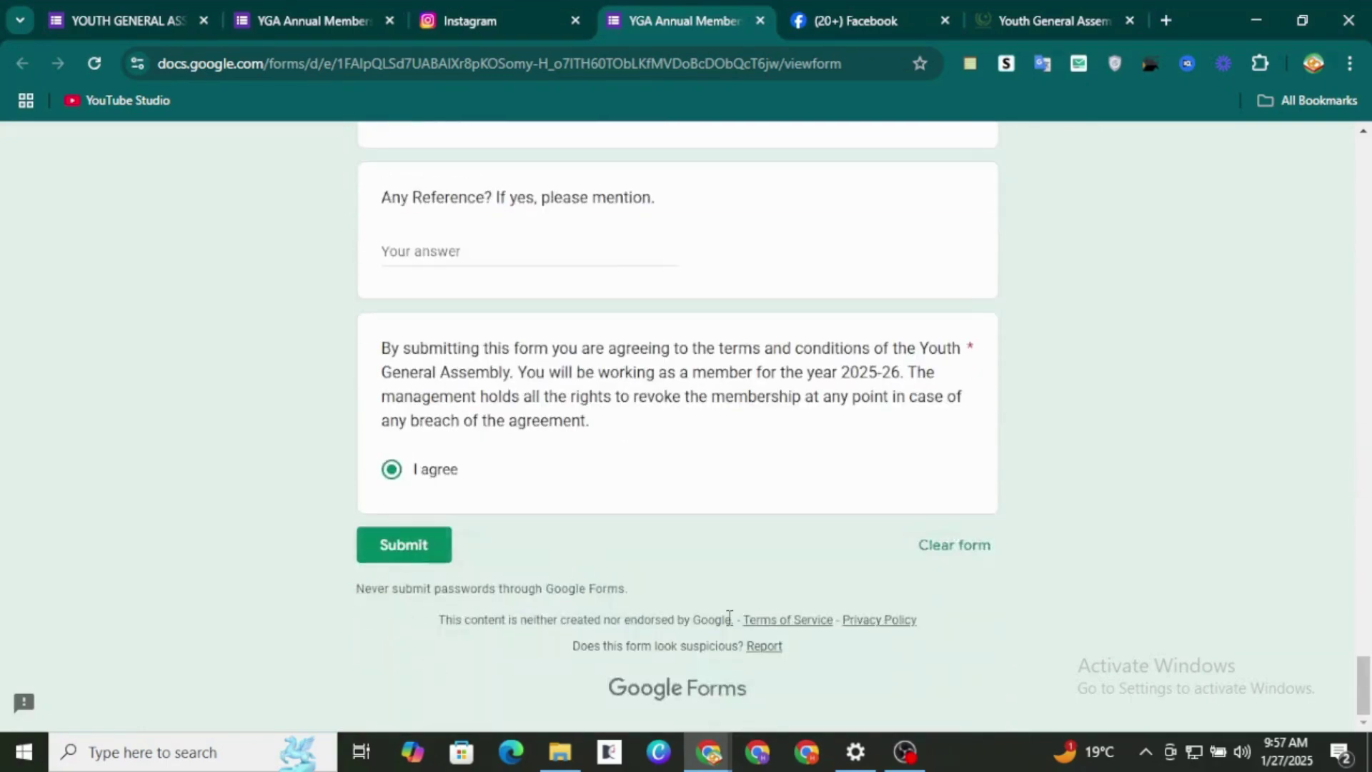
{"action": "scroll", "coordinate": [728, 617], "scroll_direction": "up", "scroll_amount": 20}
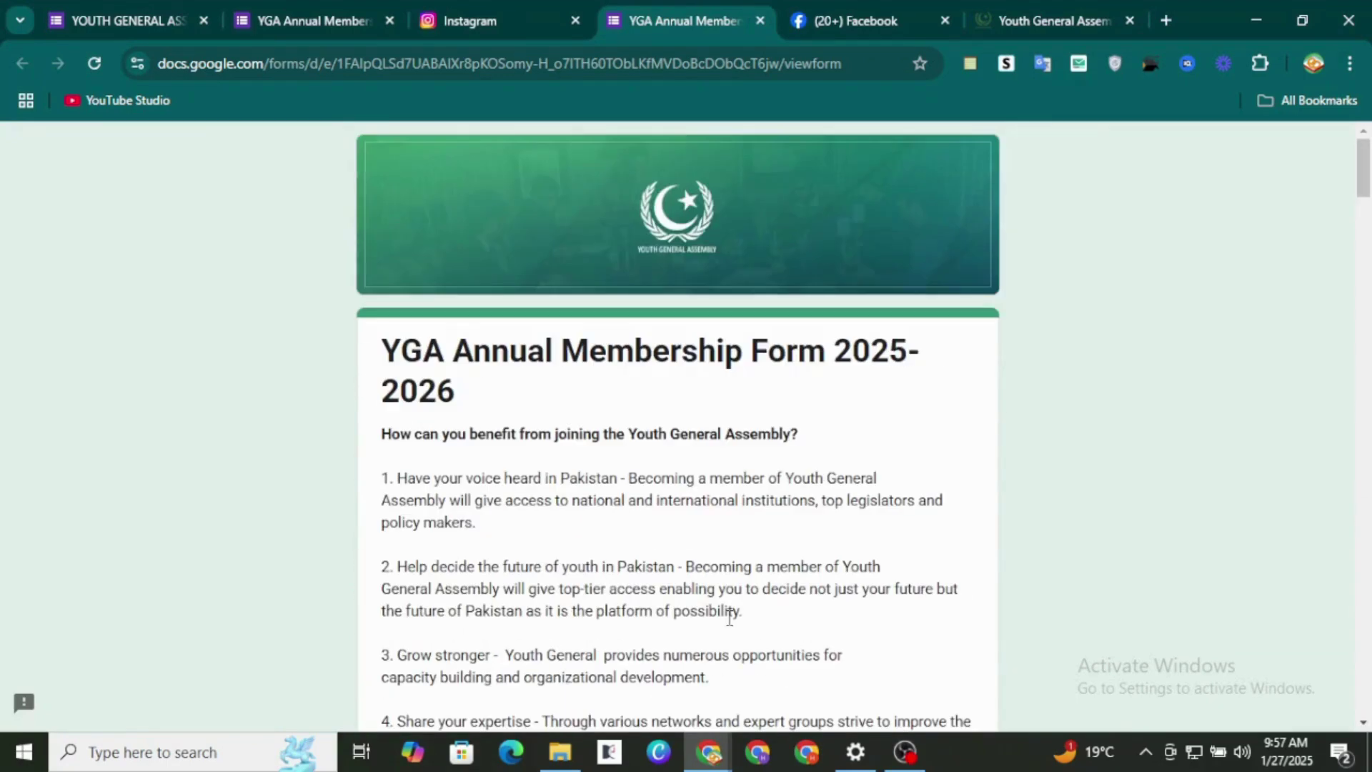